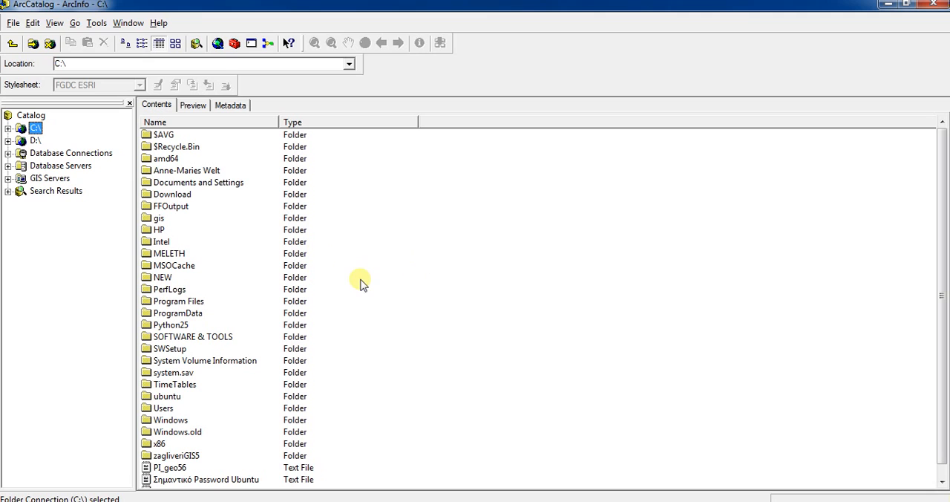
Create a new folder named student directly under the C:\ connection
click(8, 128)
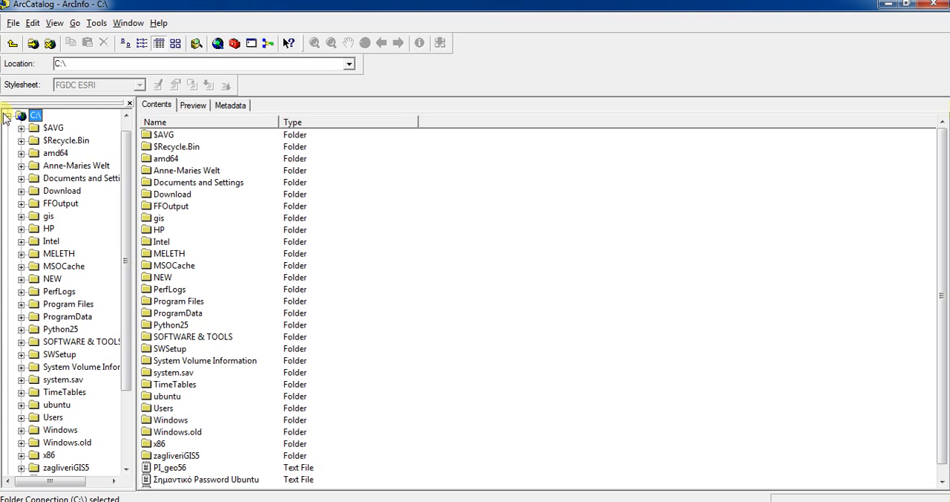
click(357, 291)
right_click(357, 292)
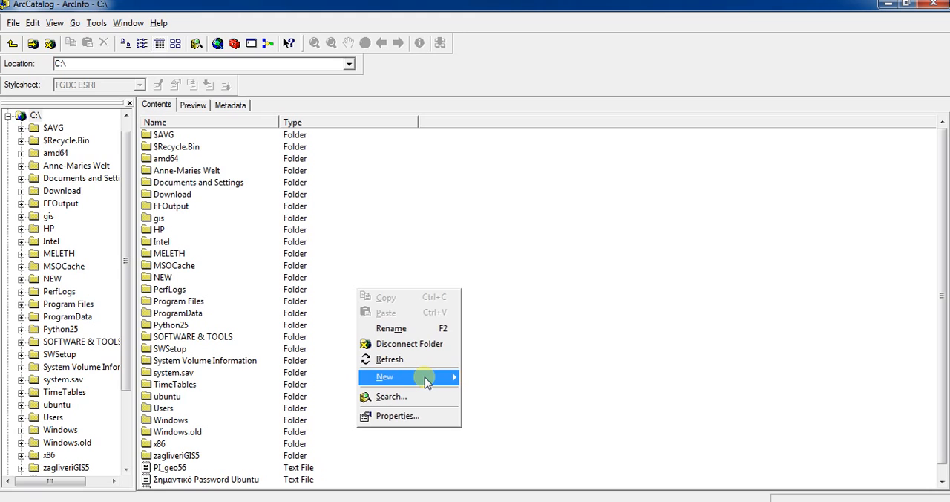
click(437, 378)
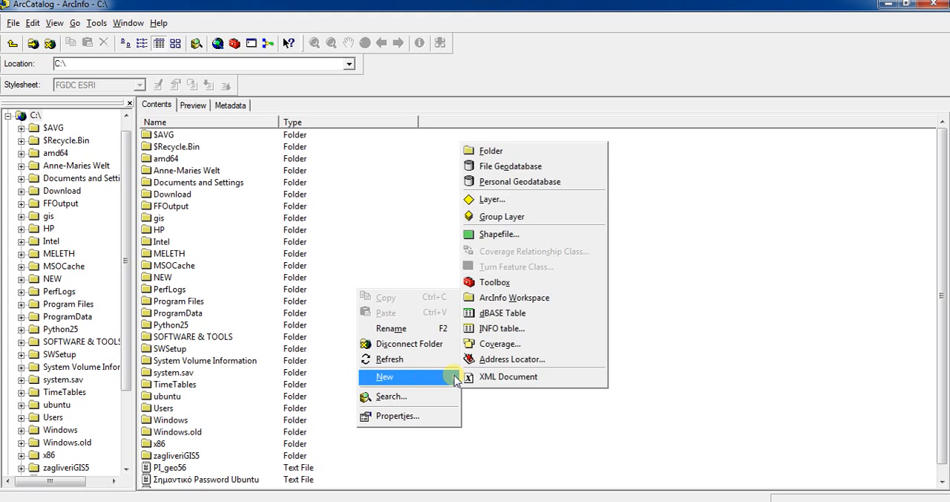
click(507, 151)
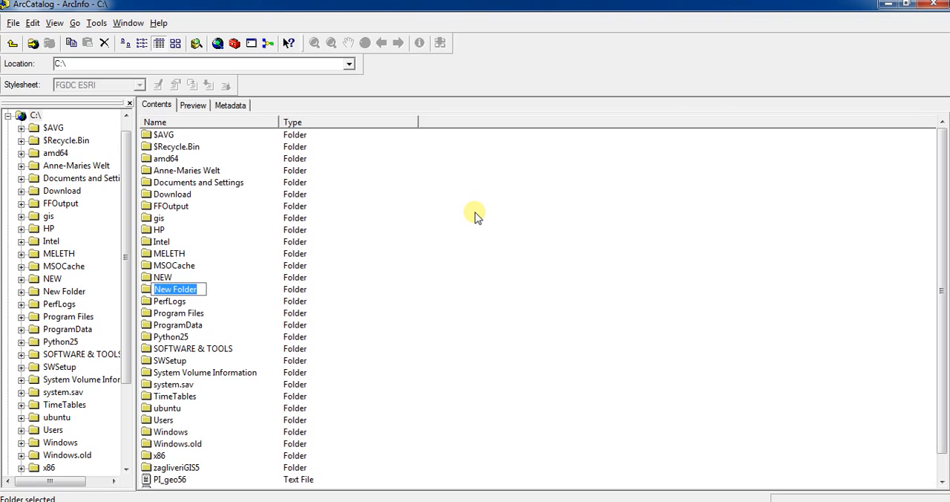
text(stud)
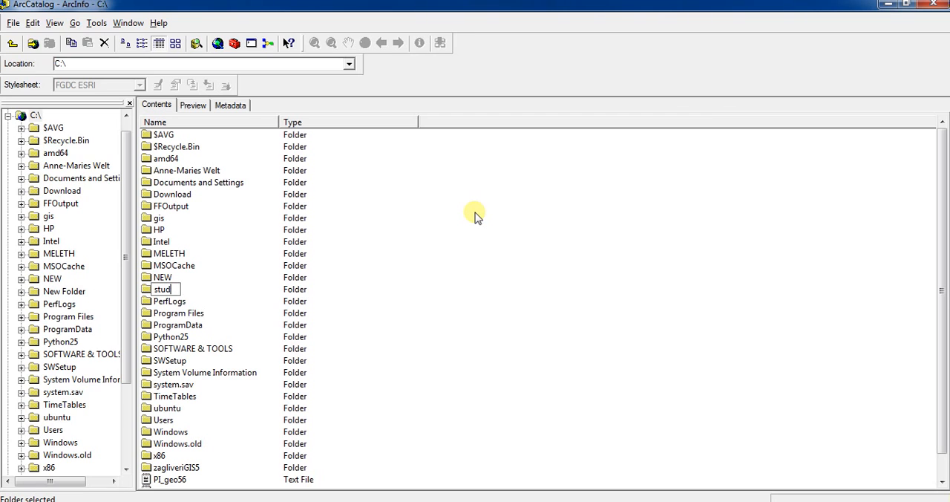
text(ent)
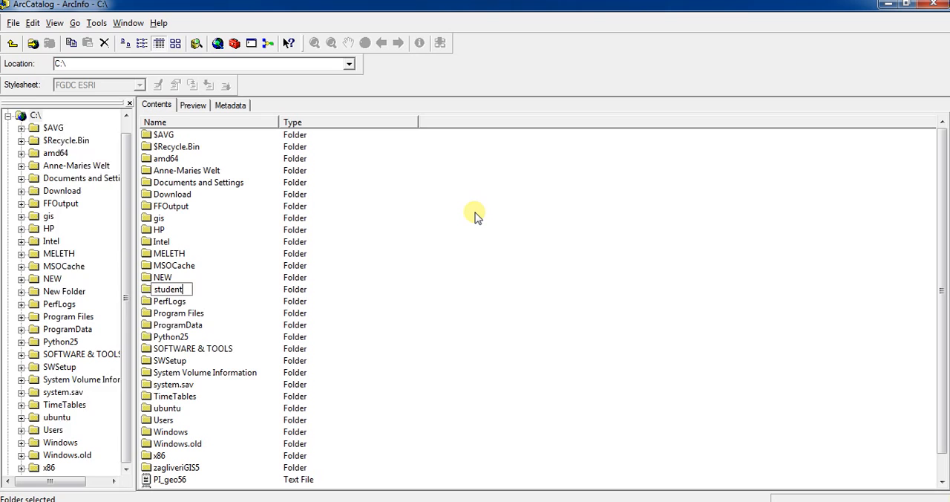
key(Return)
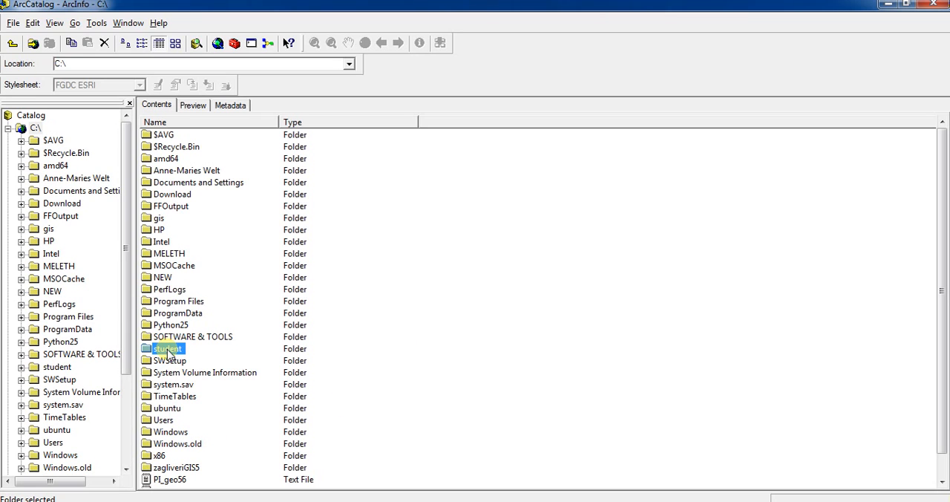
Create a new folder named import inside C:\student
click(44, 367)
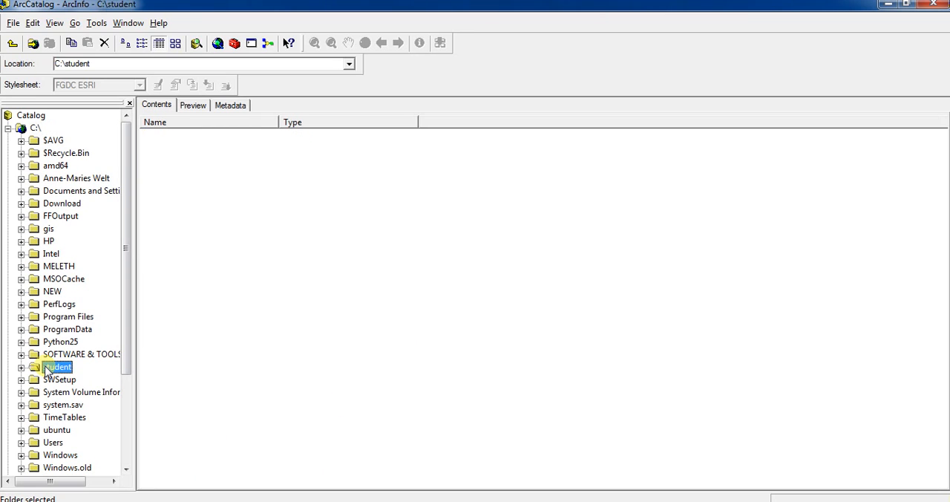
right_click(170, 173)
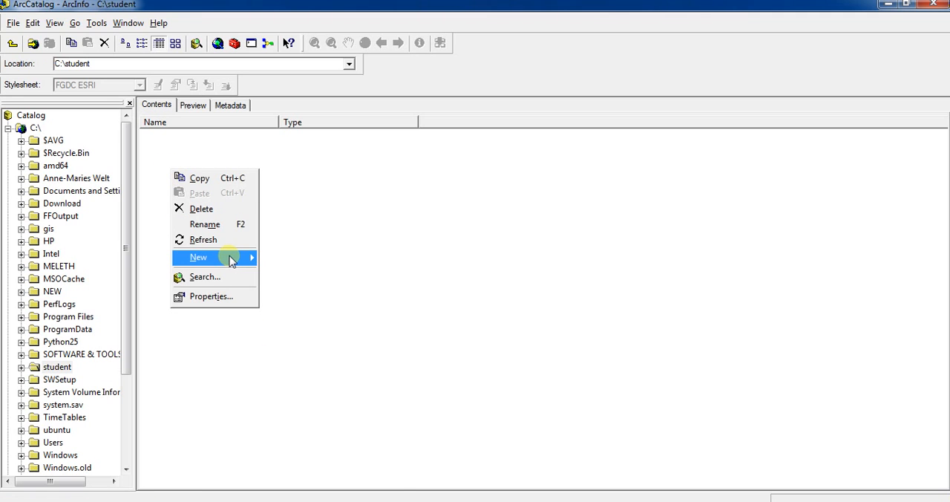
mouse_move(231, 260)
click(302, 259)
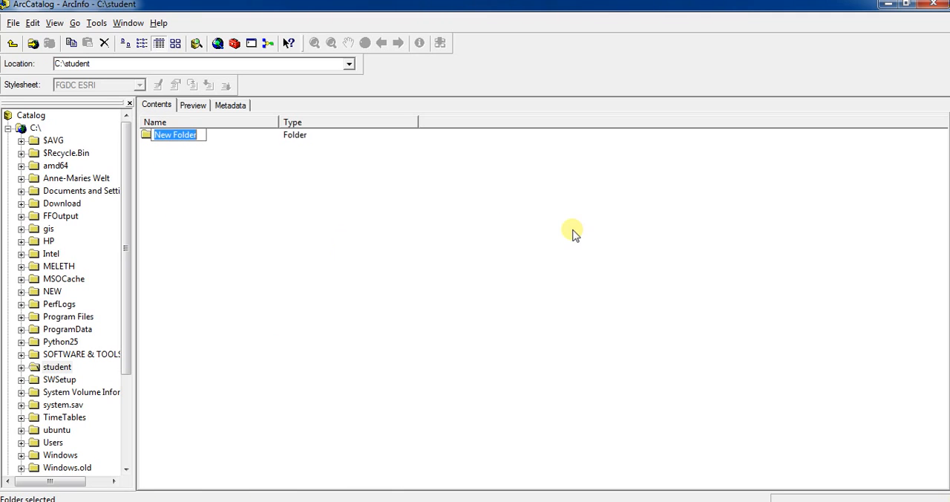
text(fmport)
key(Return)
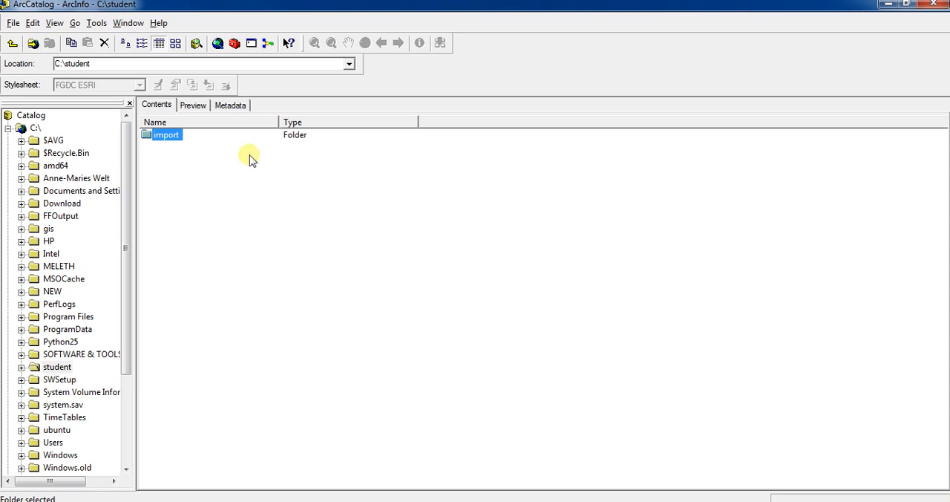
Create a second folder named export inside C:\student
right_click(156, 165)
mouse_move(201, 256)
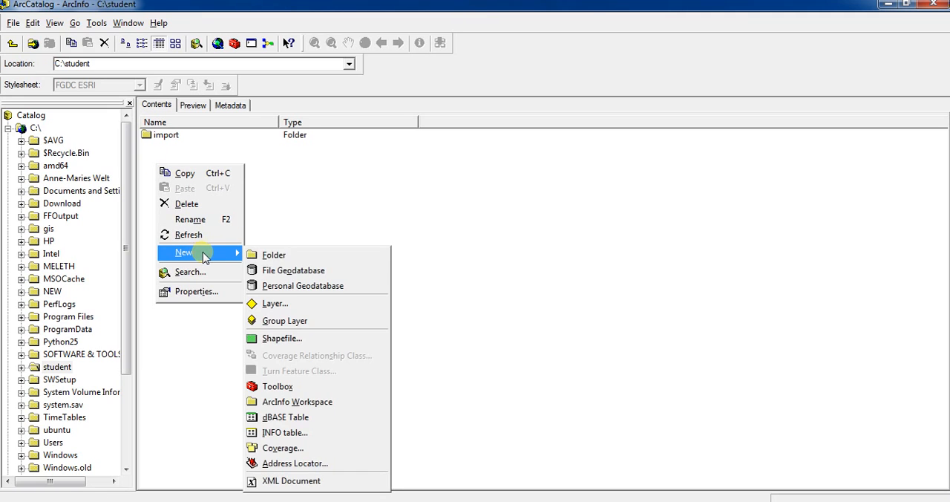
click(291, 254)
text(export)
key(Return)
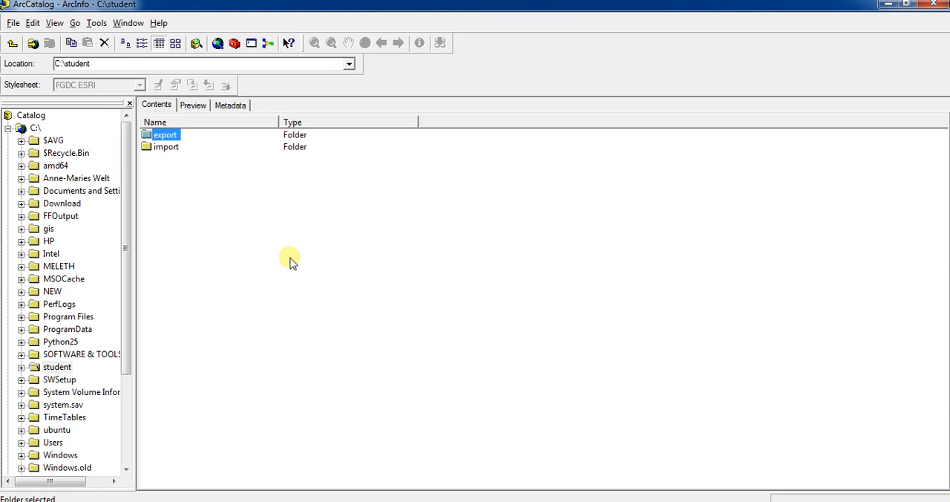
click(167, 148)
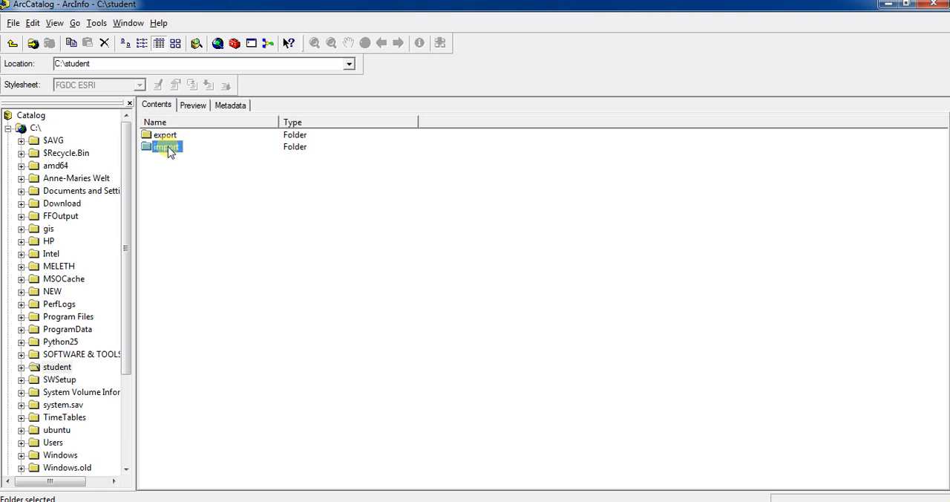
Copy the odiko and oikismoi shapefiles and the zagkliveri raster from C:\zagliveriGIS5 into C:\student\import
click(128, 404)
click(59, 366)
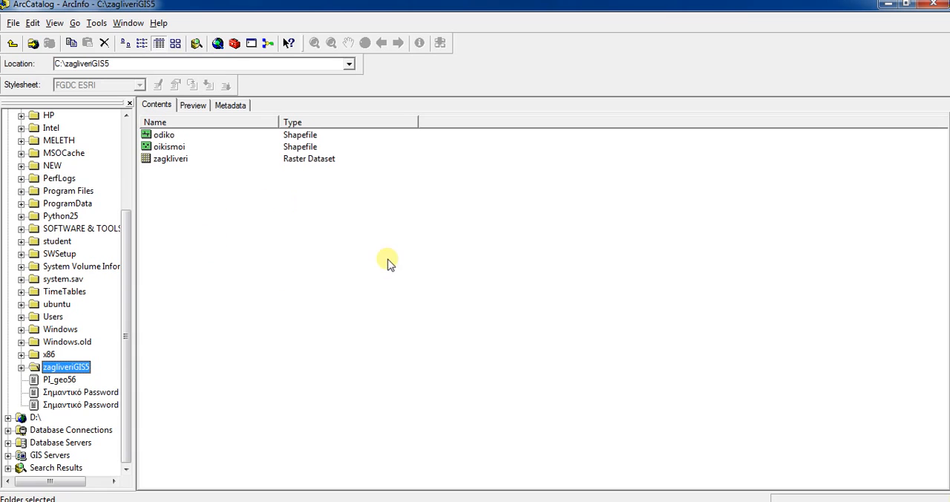
drag(200, 195, 160, 141)
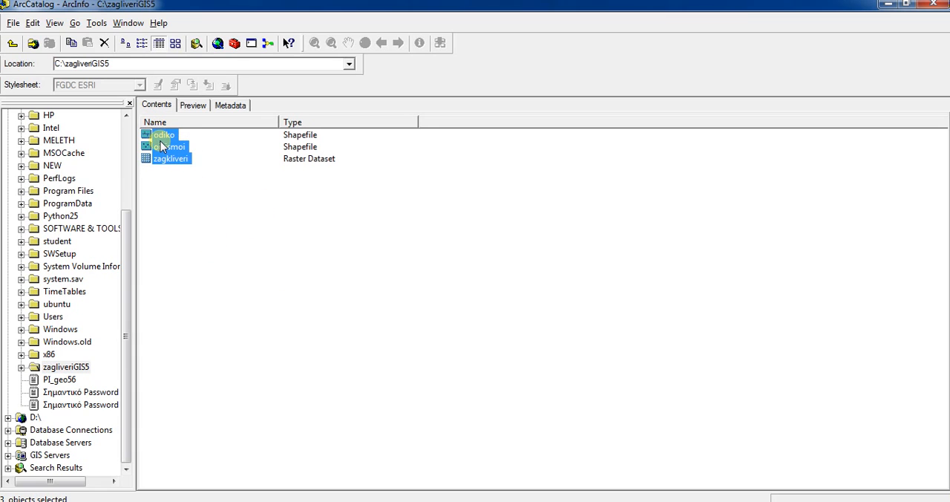
right_click(160, 141)
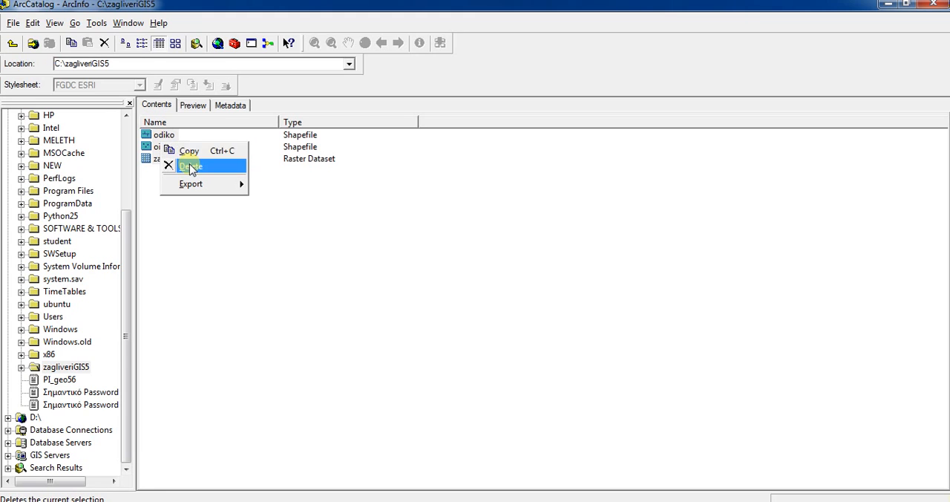
click(190, 152)
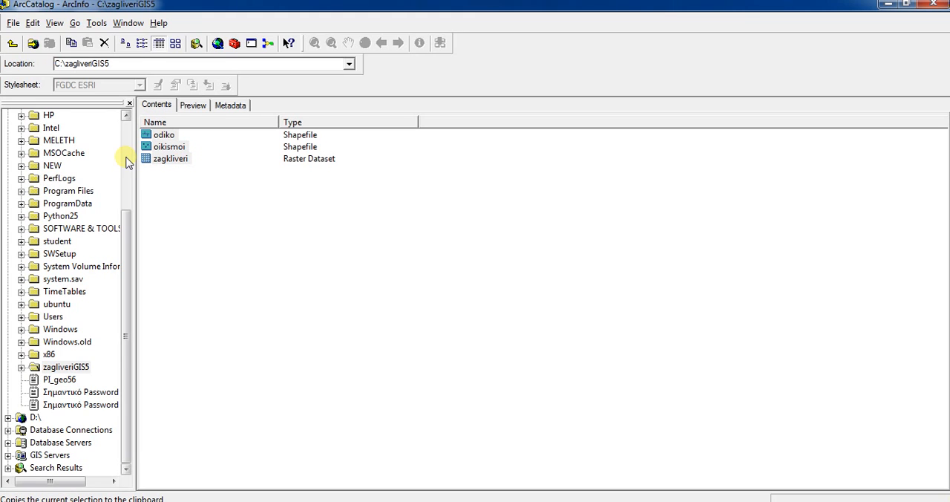
scroll(126, 163, up, 4)
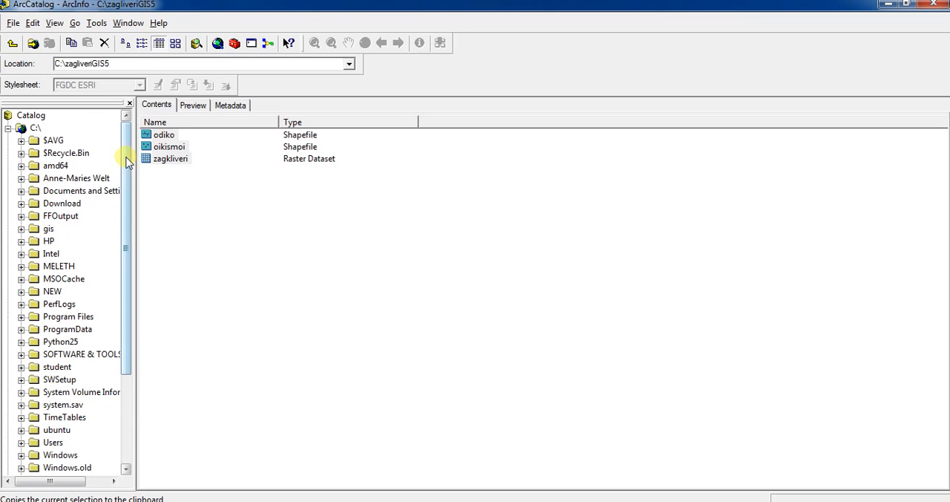
click(56, 367)
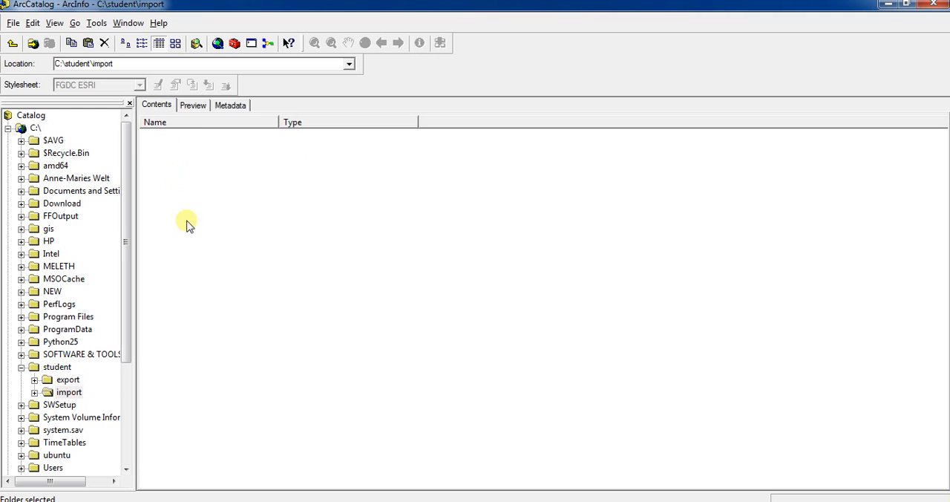
right_click(188, 188)
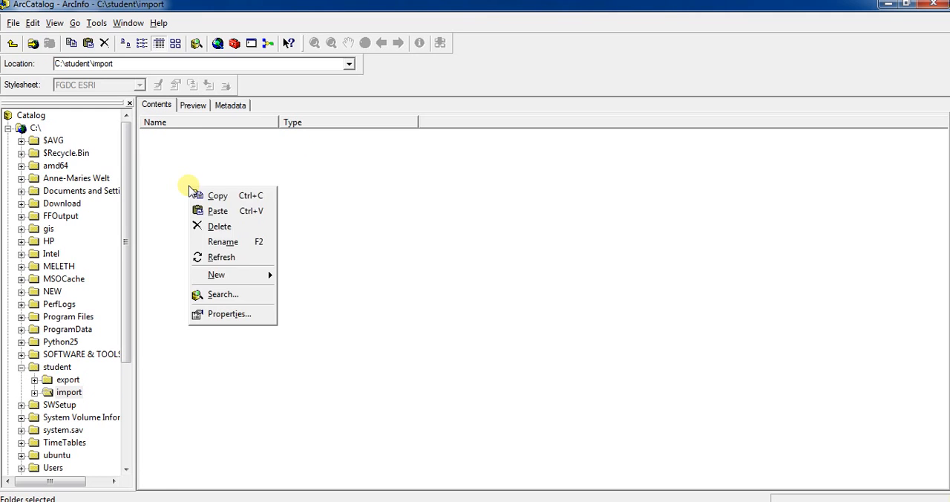
click(237, 211)
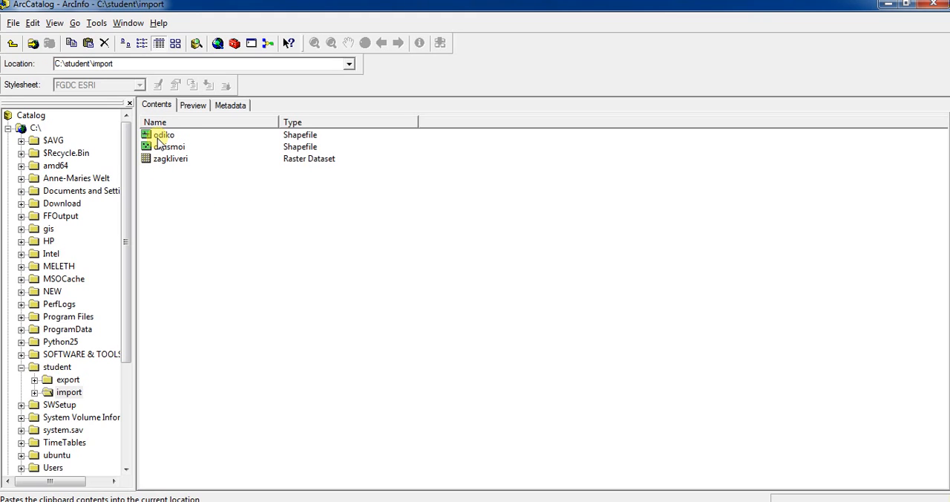
click(160, 137)
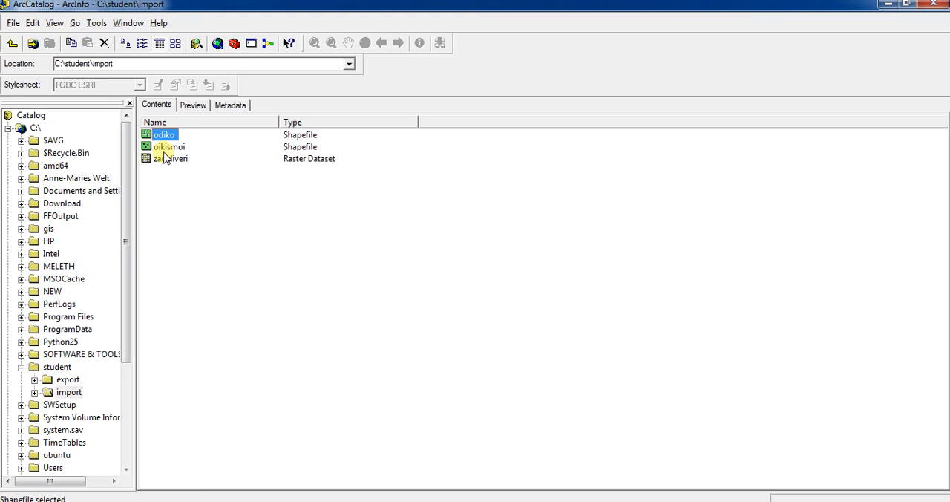
click(166, 148)
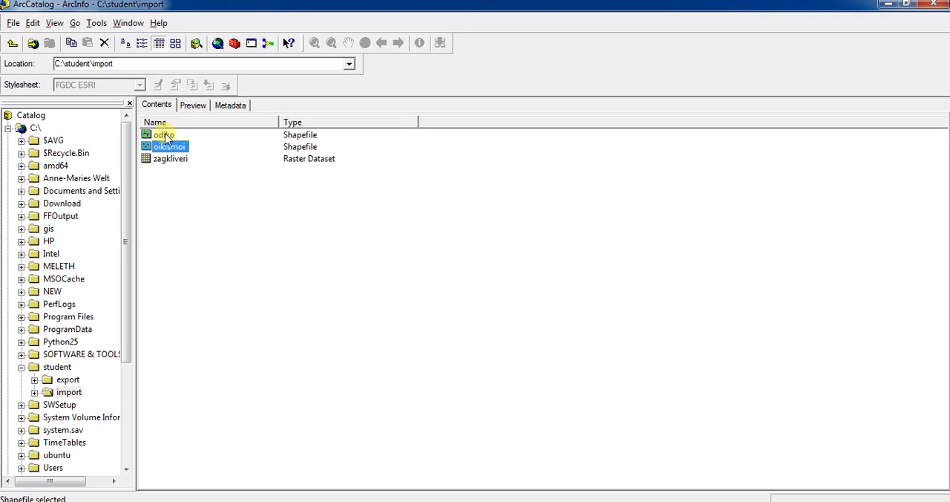
click(175, 161)
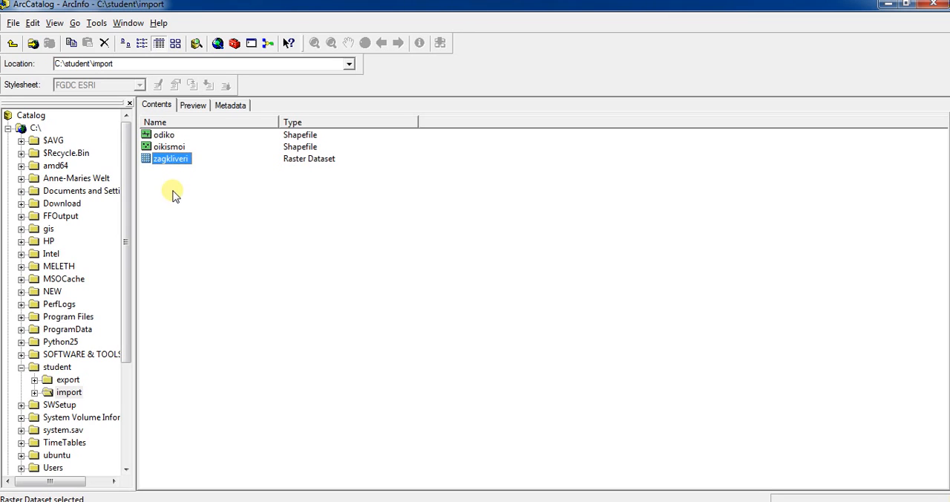
click(169, 185)
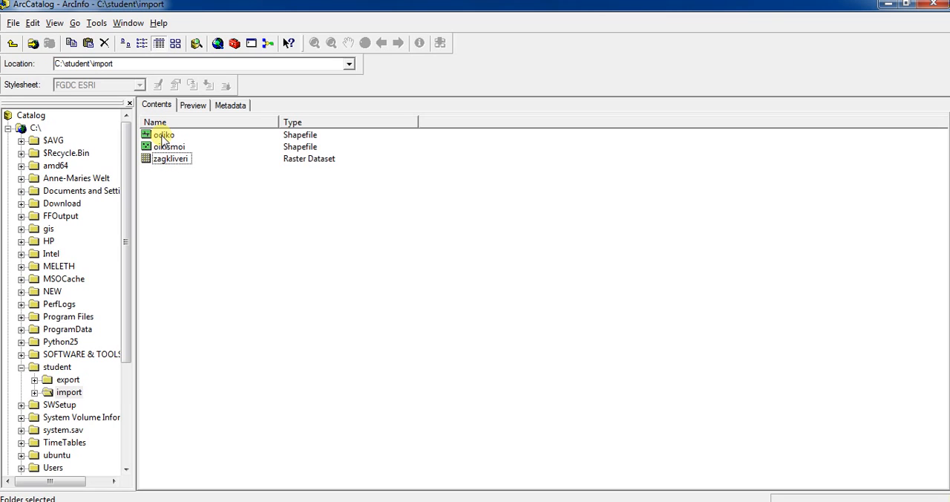
Check the XY coordinate system in the properties of the odiko shapefile and close the properties
click(163, 137)
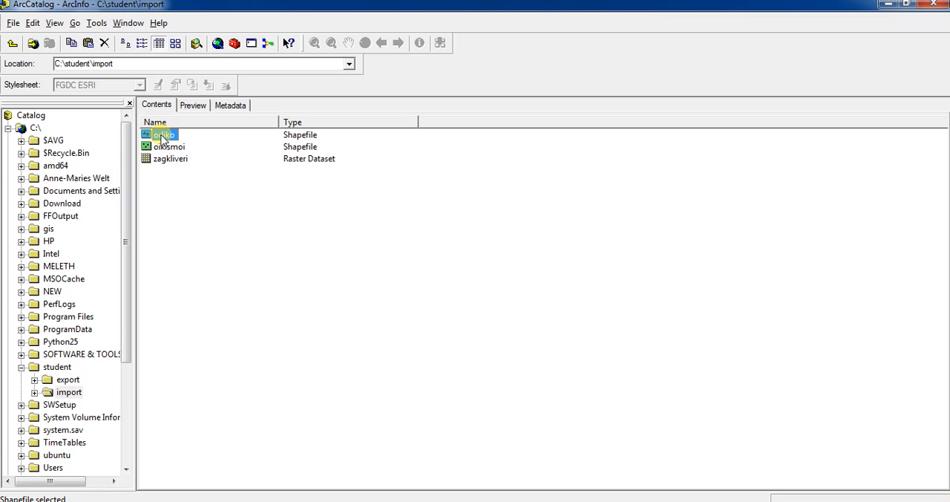
right_click(163, 139)
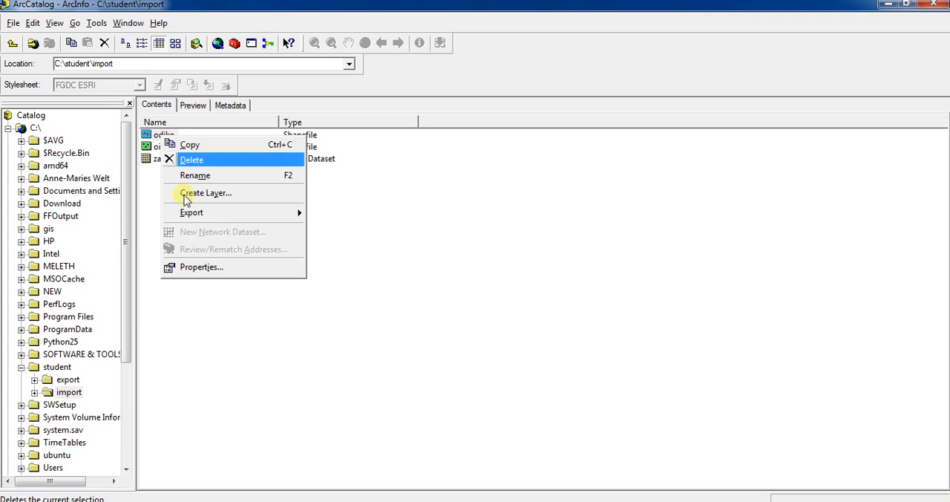
click(201, 267)
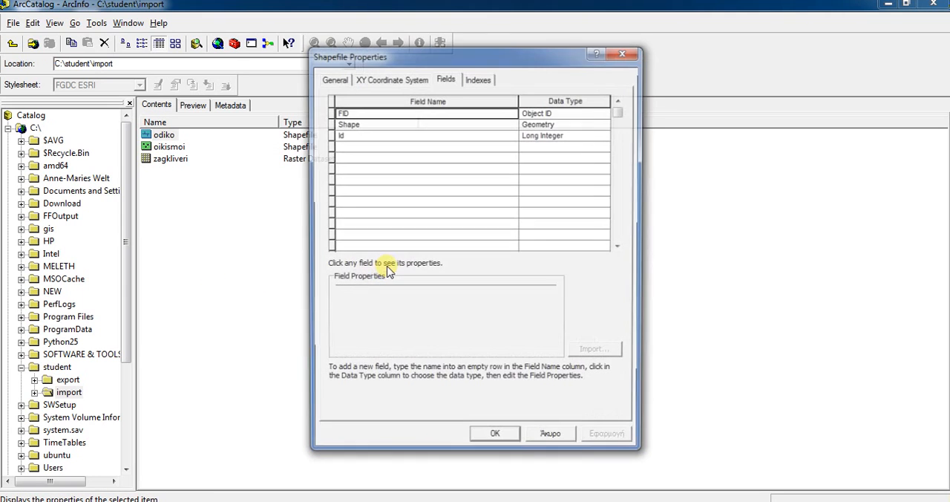
click(389, 78)
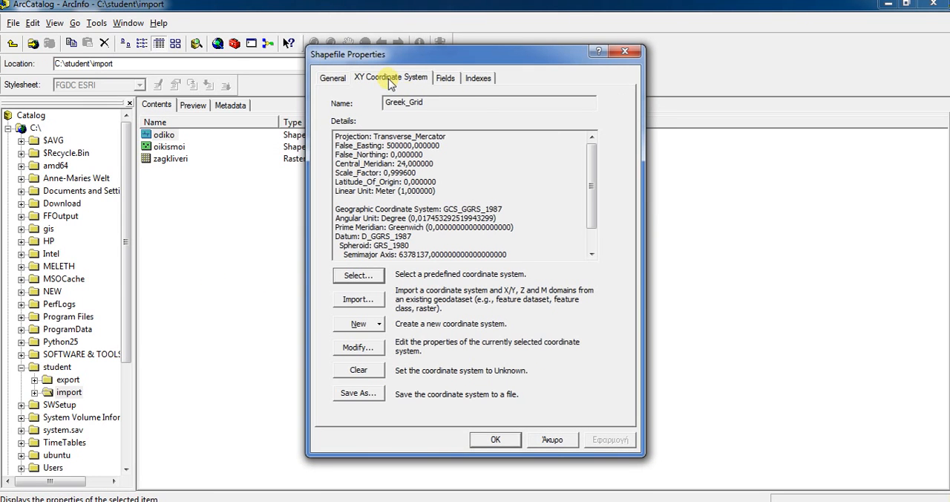
drag(438, 109, 381, 107)
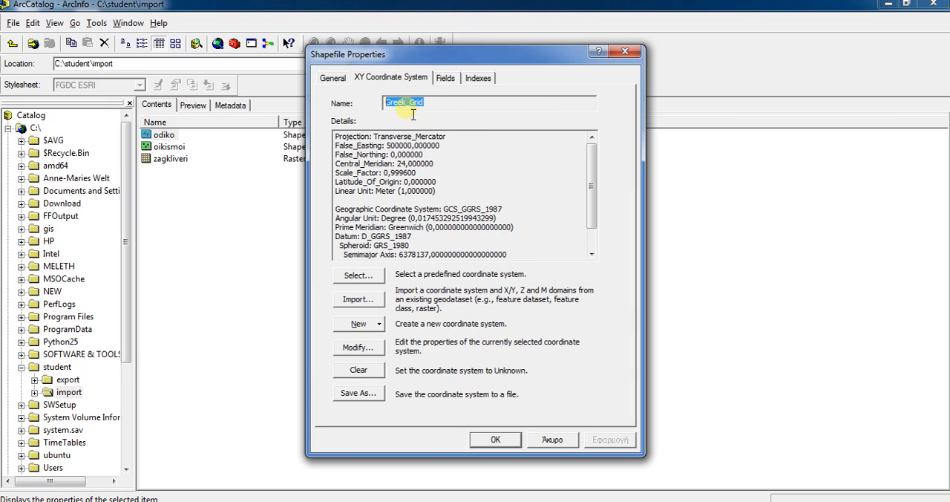
click(509, 444)
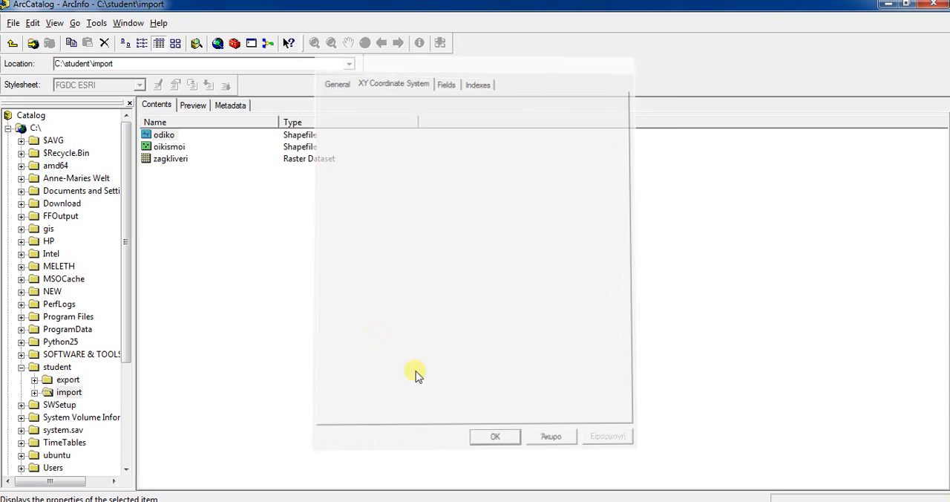
Check the XY coordinate system in the properties of the oikismoi shapefile
click(165, 147)
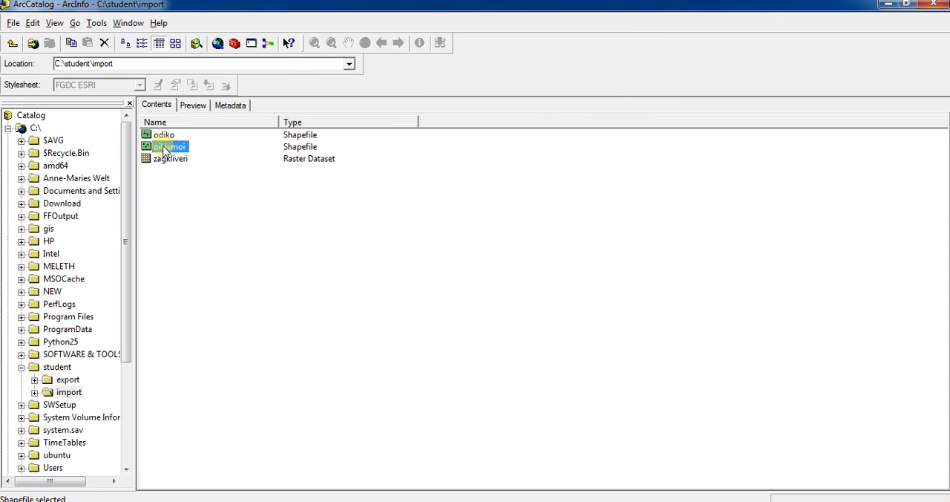
right_click(165, 147)
click(215, 279)
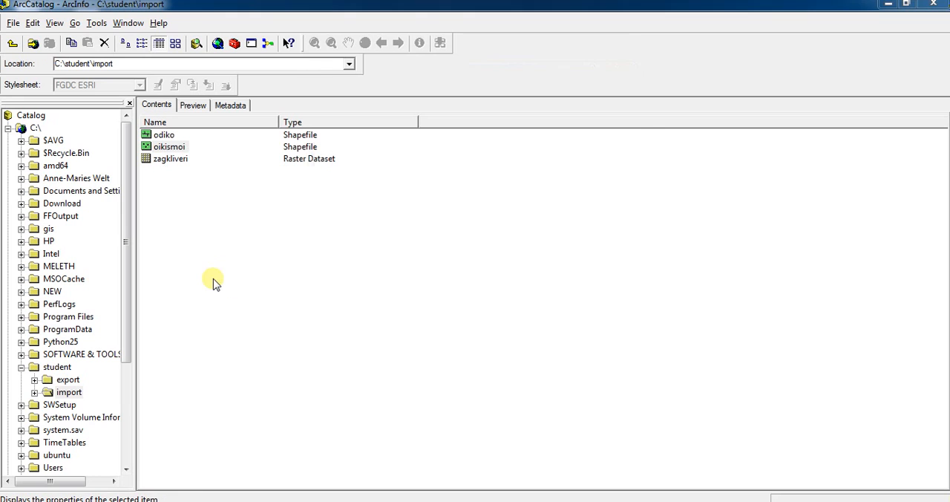
drag(437, 111, 386, 108)
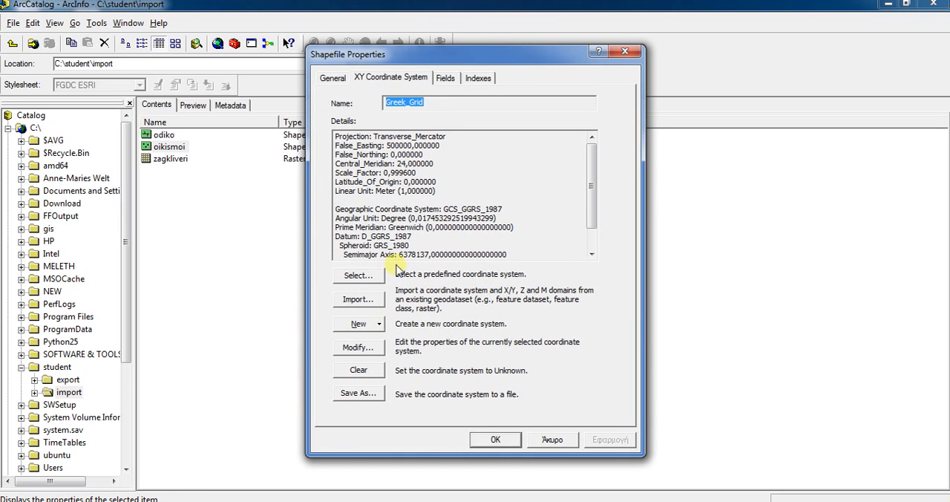
Locate Greek Grid.prj in the National Grids folder of the predefined projected coordinate systems, cancel the selection and close the shapefile properties
click(370, 279)
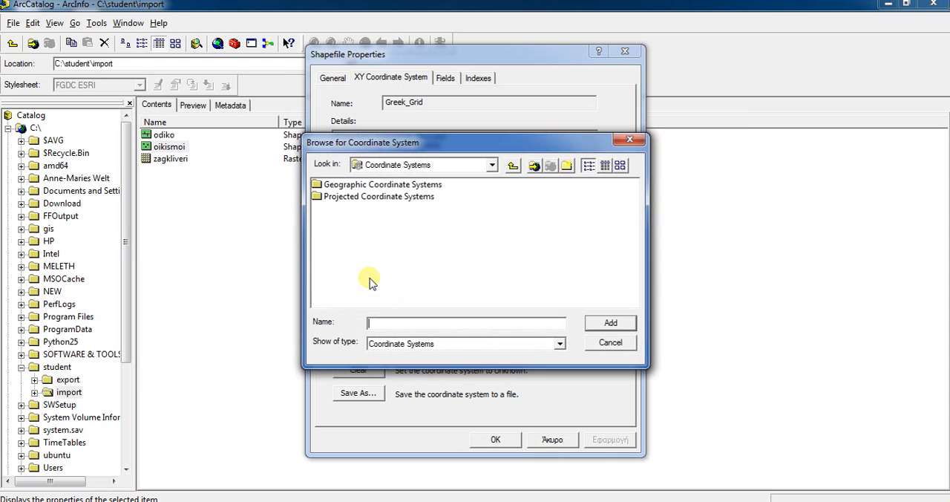
double_click(370, 198)
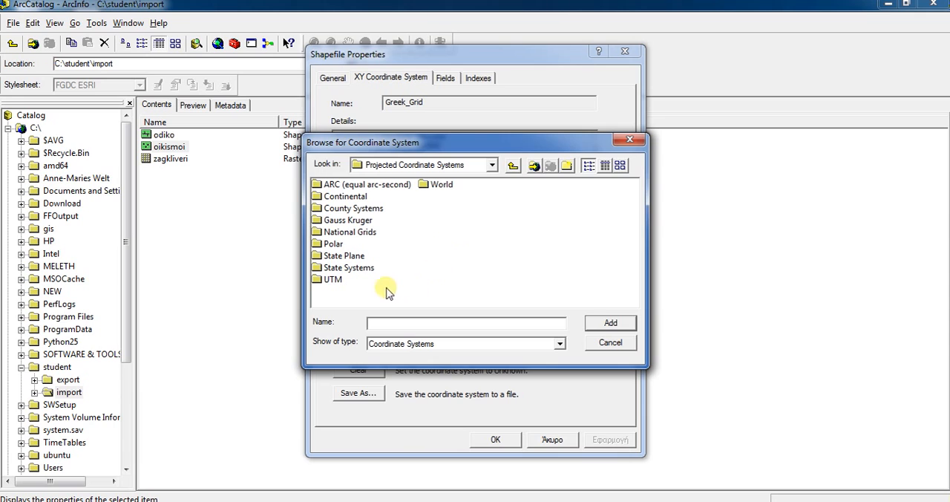
click(339, 233)
double_click(339, 233)
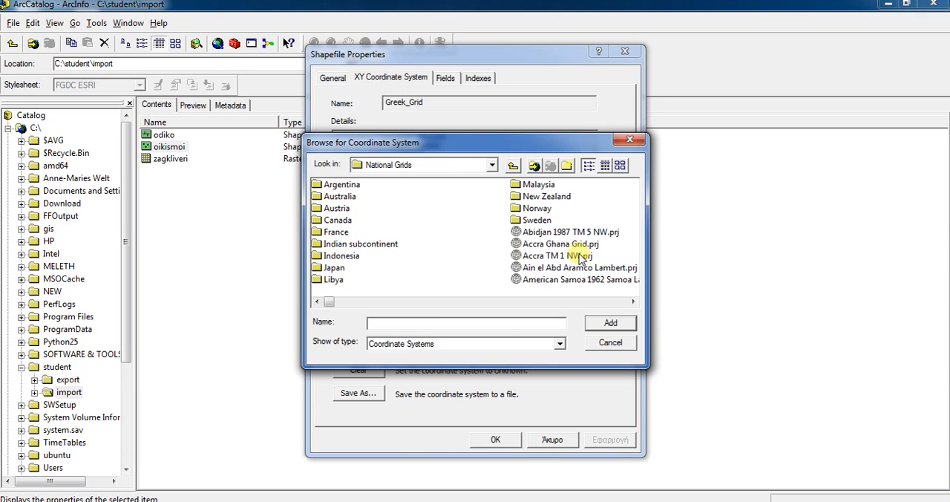
click(557, 267)
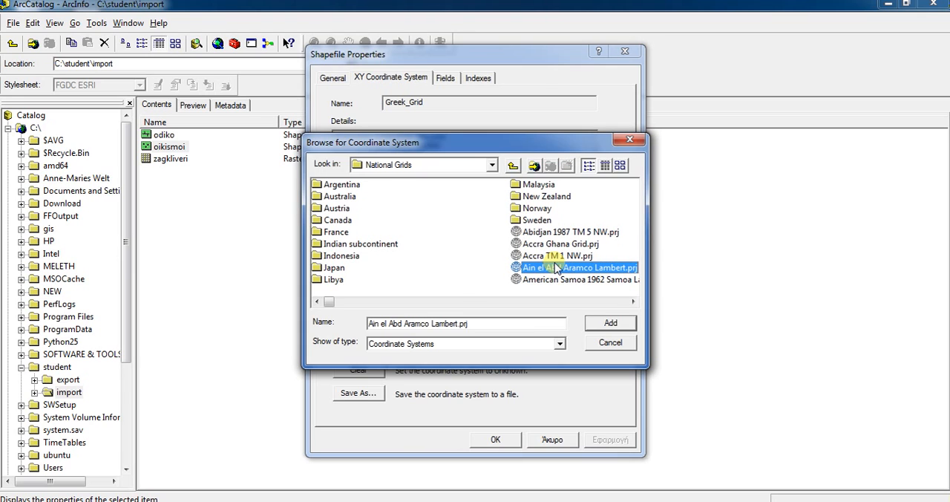
key(g)
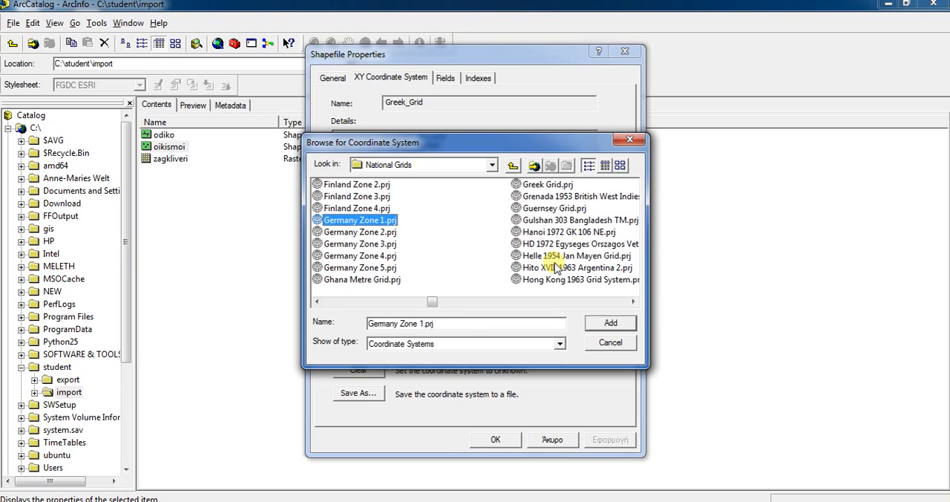
click(549, 185)
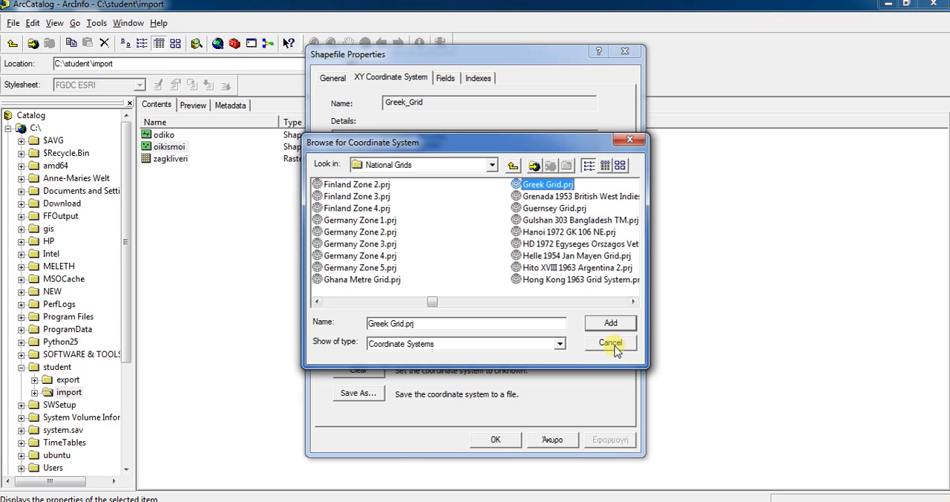
click(610, 343)
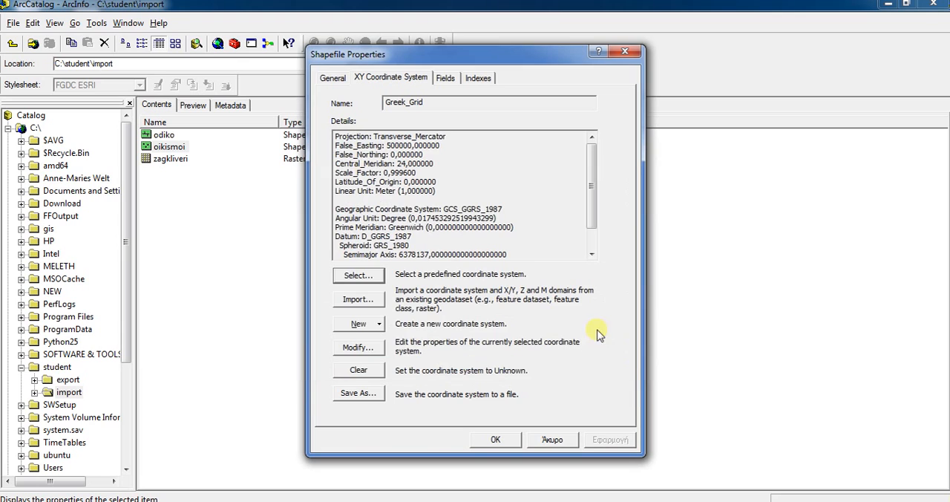
click(505, 439)
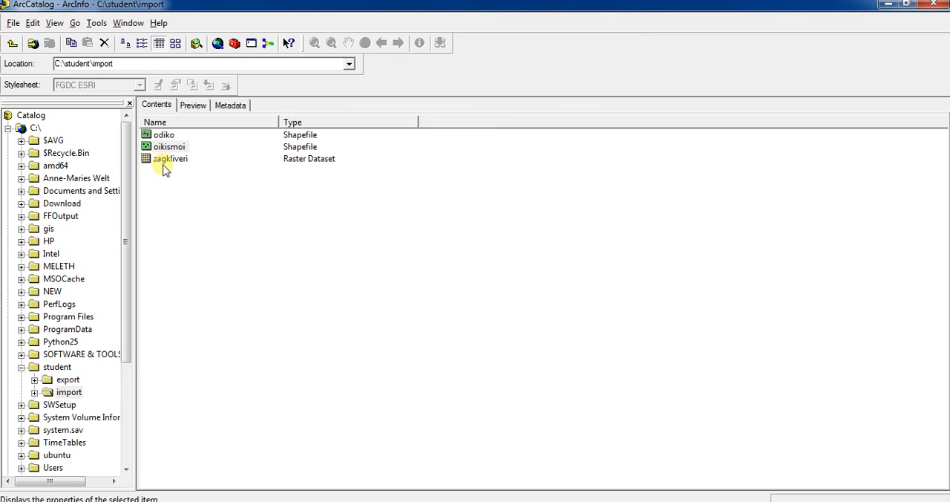
Build pyramids for the zagkliveri raster from its dataset properties, using C:\student\import\zagkliveri.tif as the input
click(167, 159)
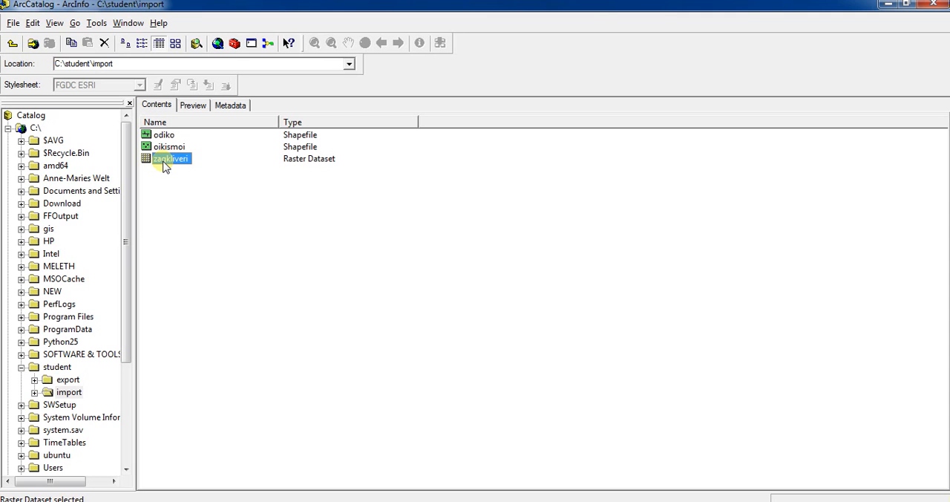
right_click(164, 164)
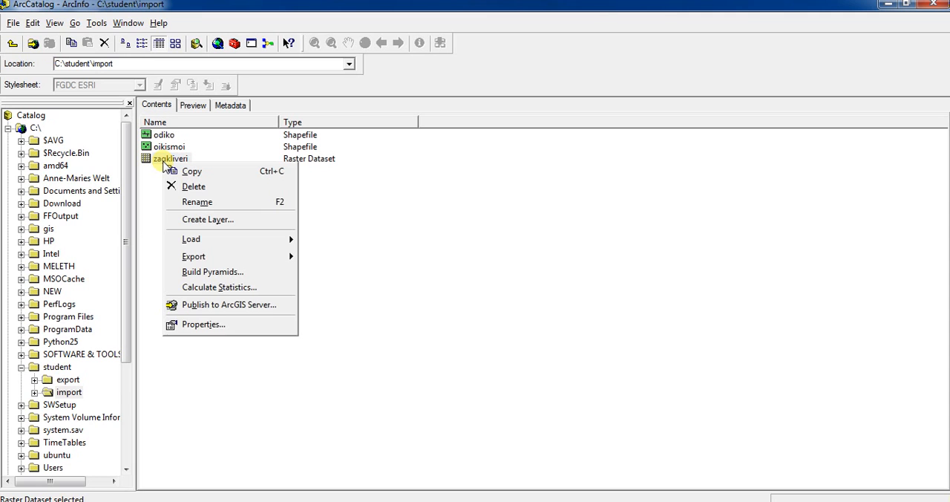
click(221, 324)
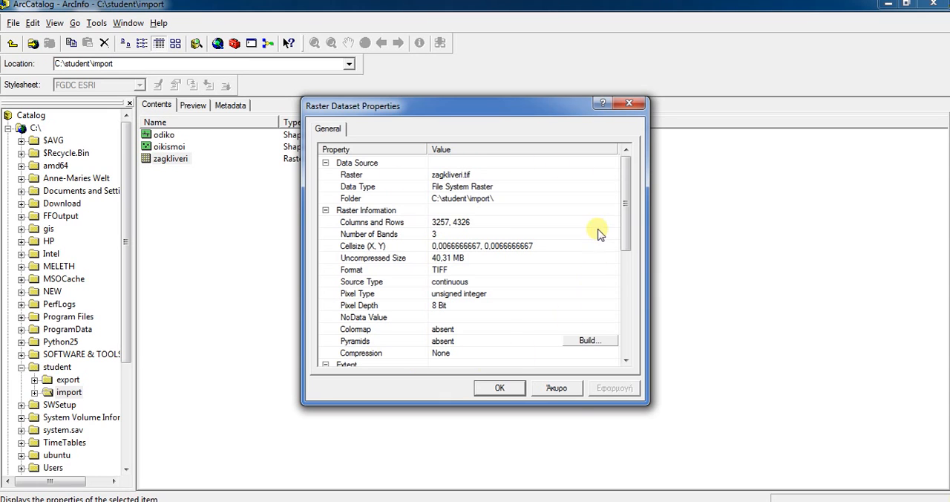
drag(628, 187, 627, 238)
click(356, 236)
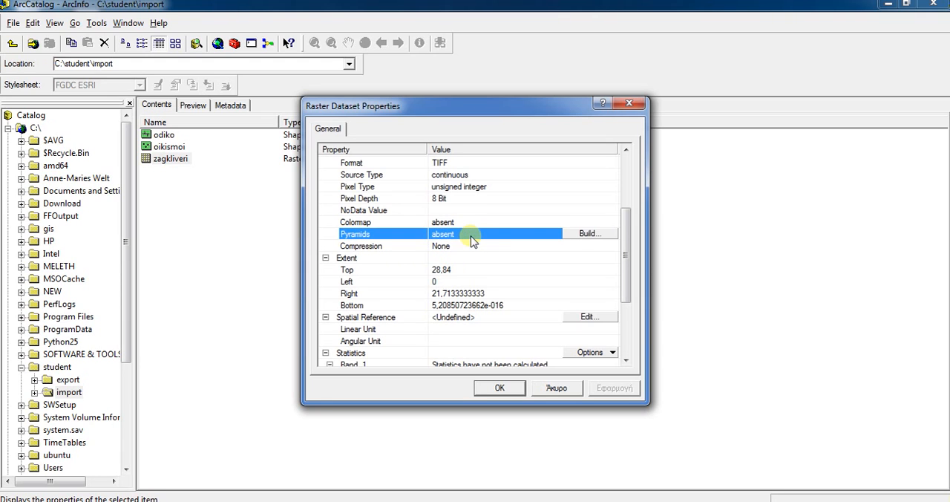
click(588, 234)
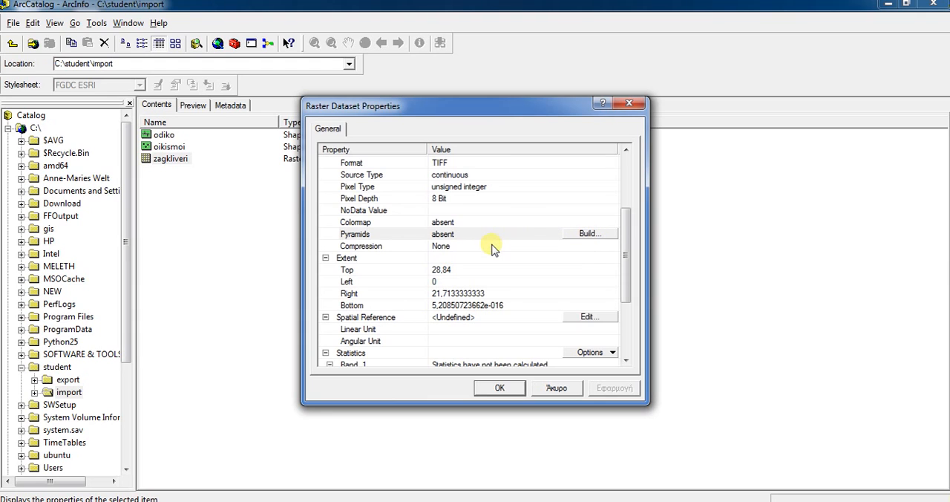
click(587, 234)
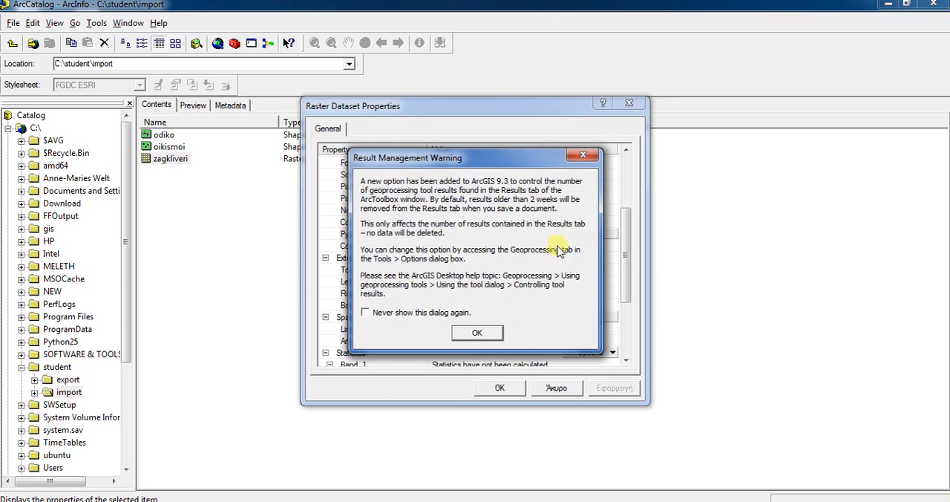
click(475, 335)
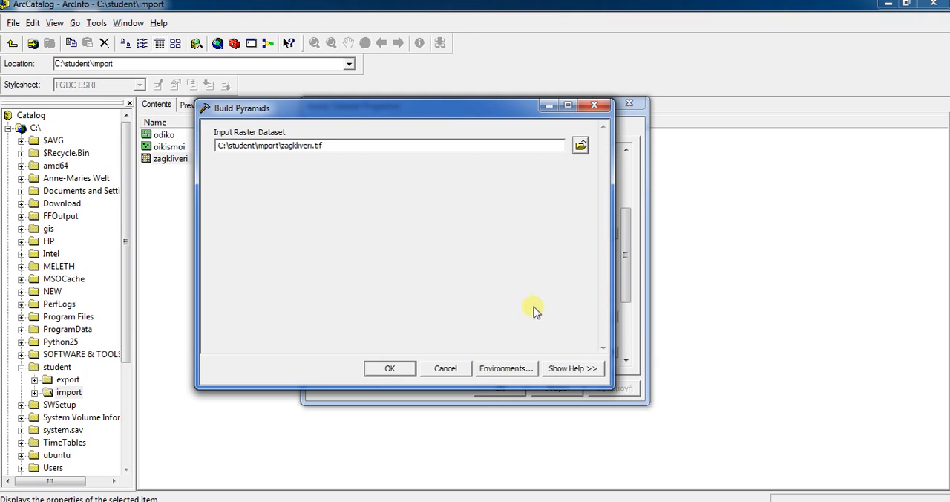
click(388, 369)
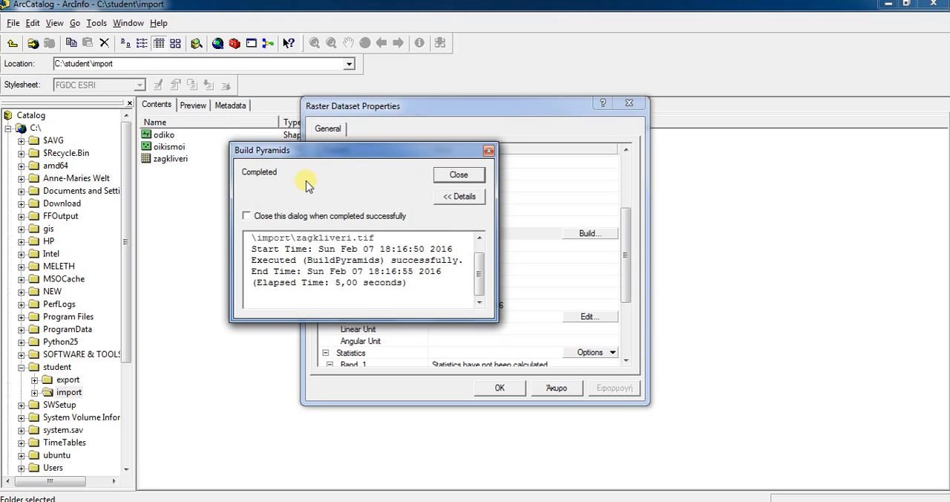
click(459, 176)
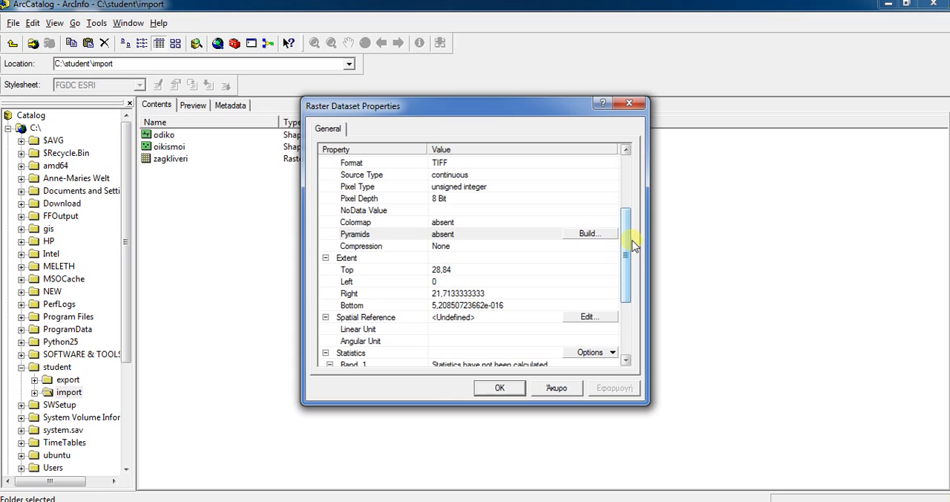
Set the zagkliveri raster's spatial reference to the predefined Greek Grid.prj from the projected National Grids
drag(628, 242, 629, 286)
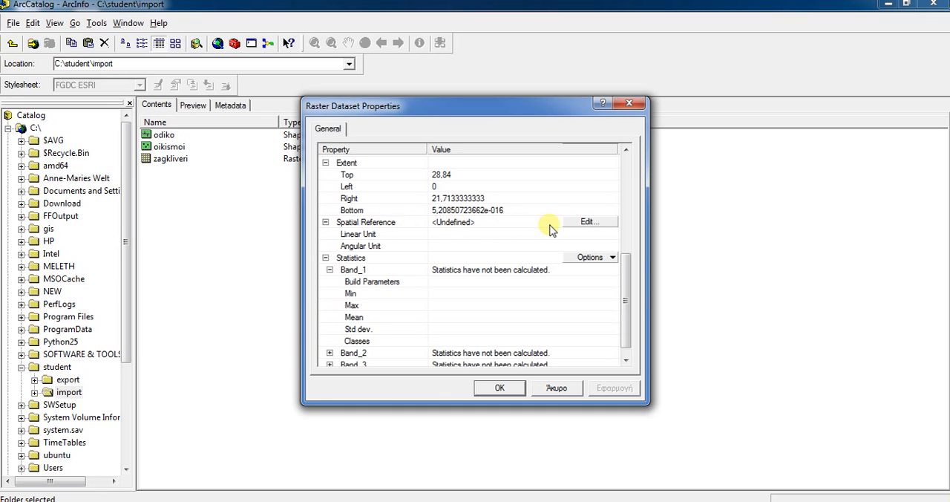
click(587, 226)
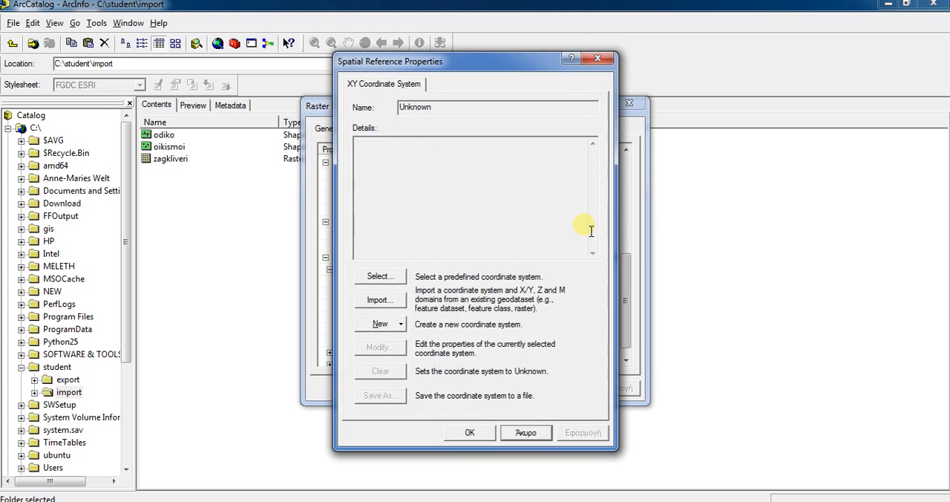
click(378, 277)
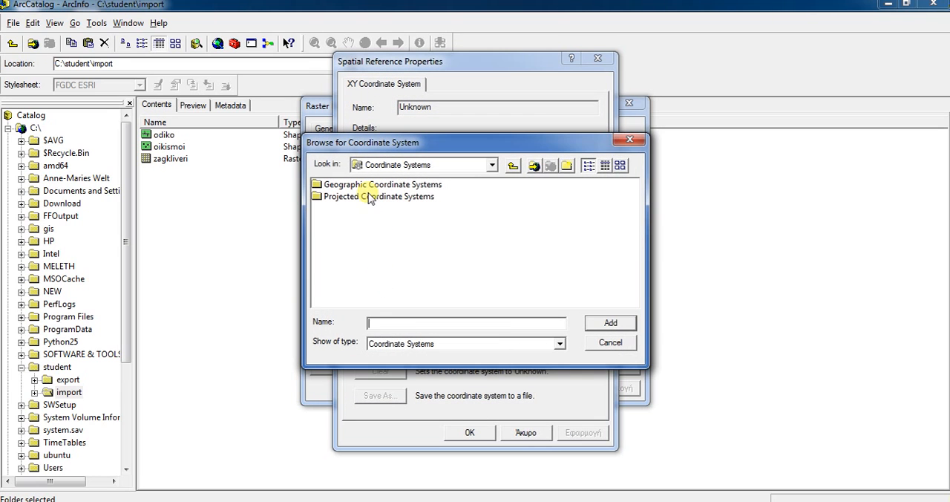
double_click(369, 198)
double_click(351, 233)
click(566, 245)
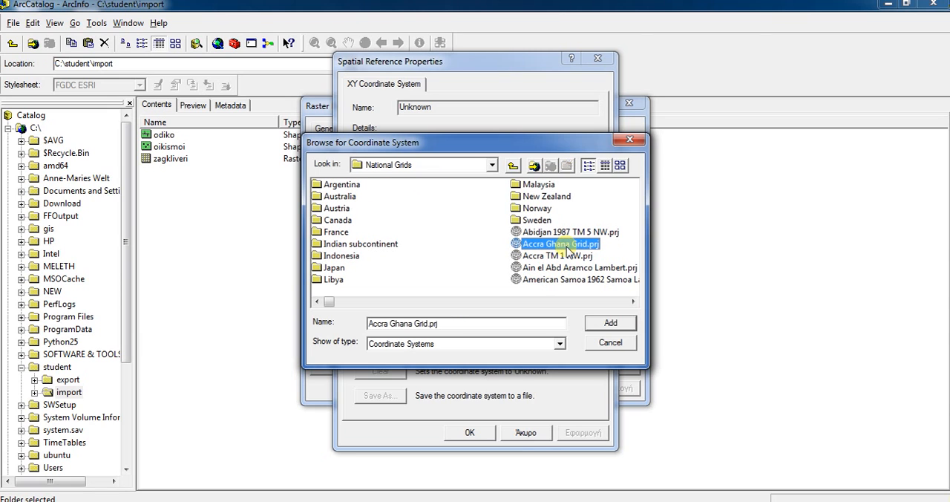
key(g)
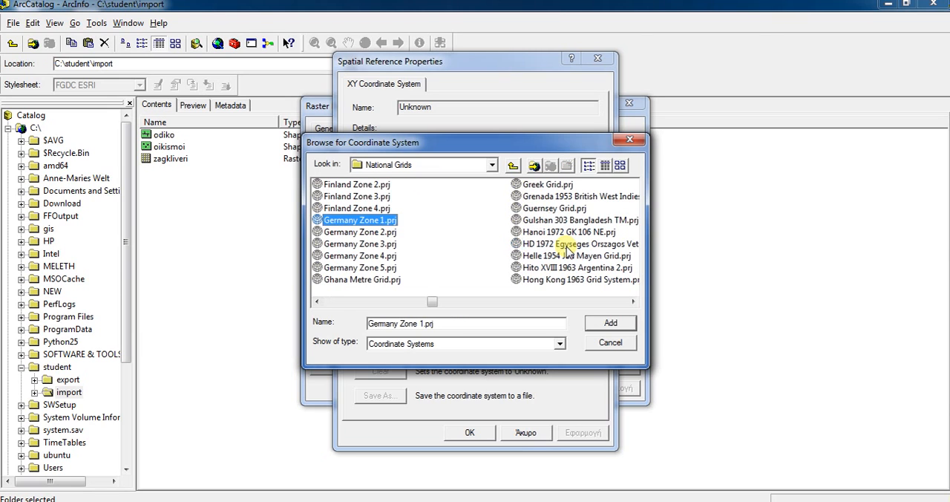
click(553, 185)
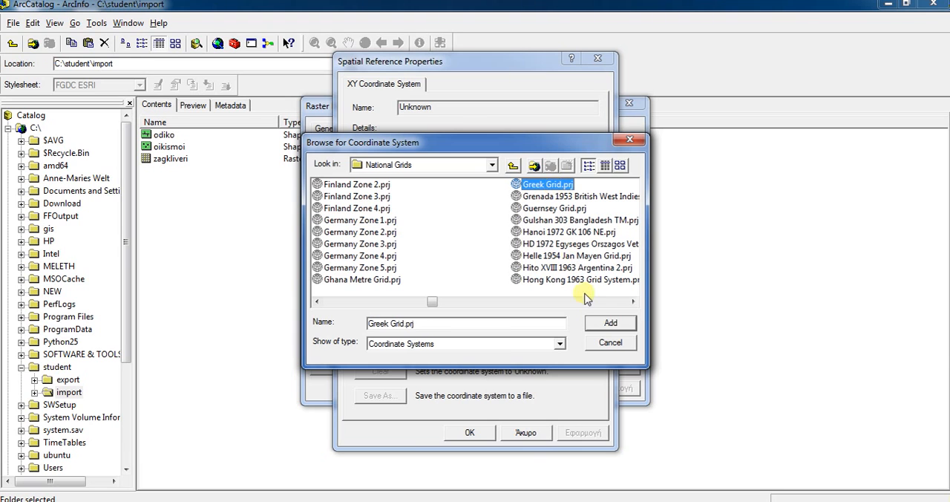
click(610, 322)
click(579, 433)
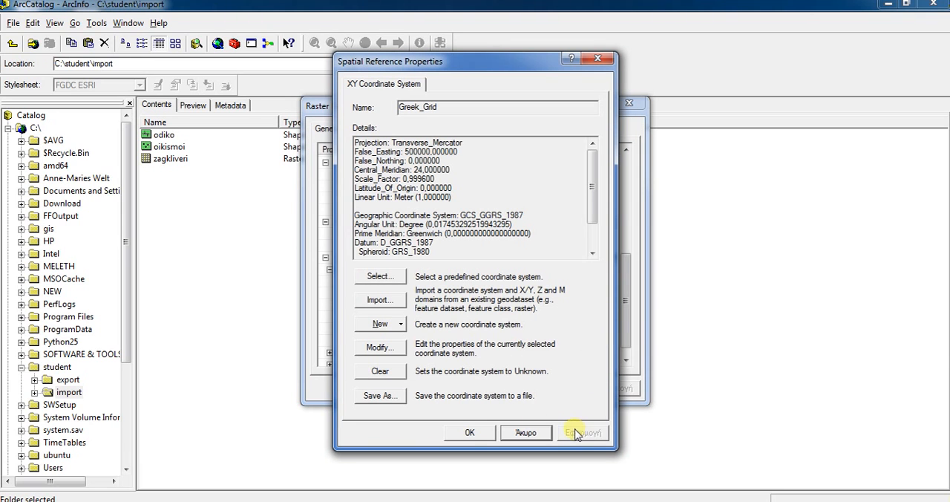
click(469, 433)
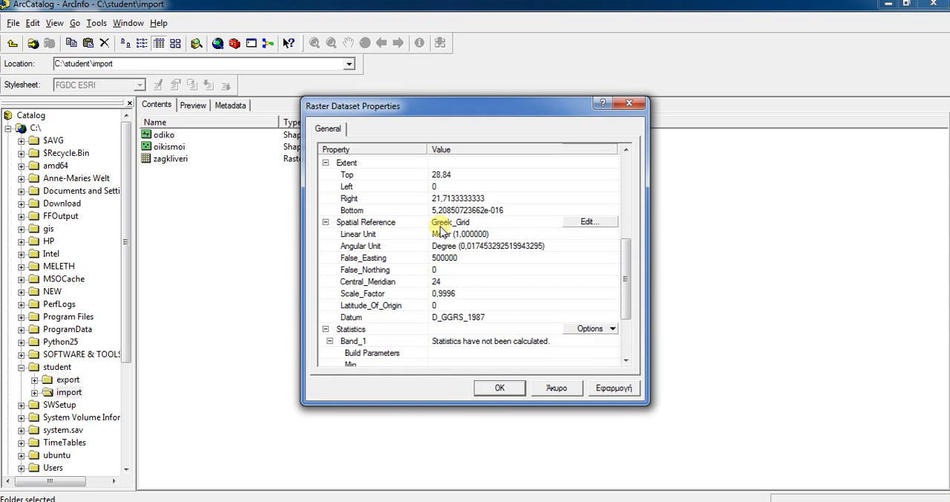
Apply the changes to the zagkliveri raster, check its pyramids and spatial reference entries, and close the properties
click(626, 149)
click(625, 149)
click(626, 149)
click(625, 149)
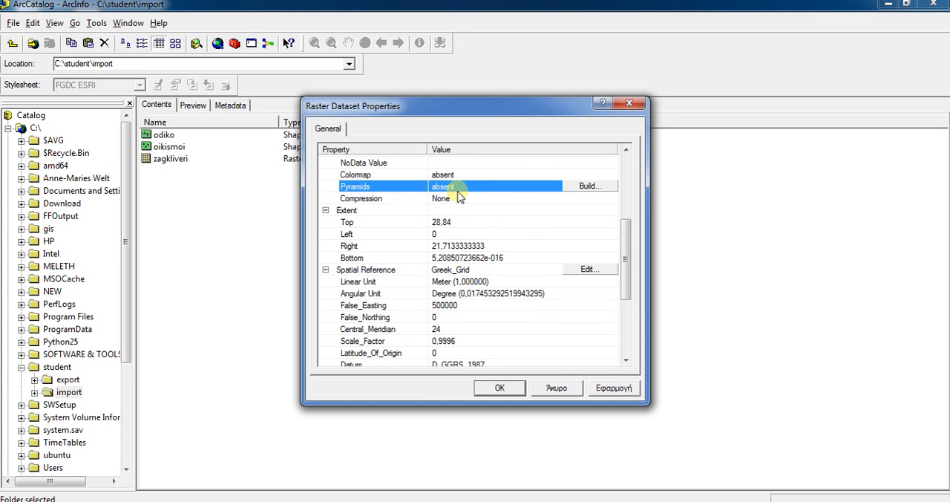
click(614, 387)
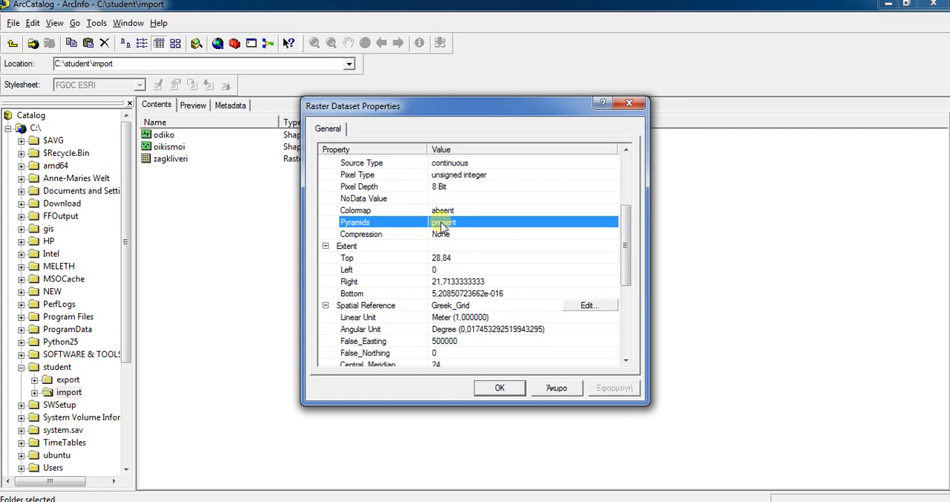
click(444, 306)
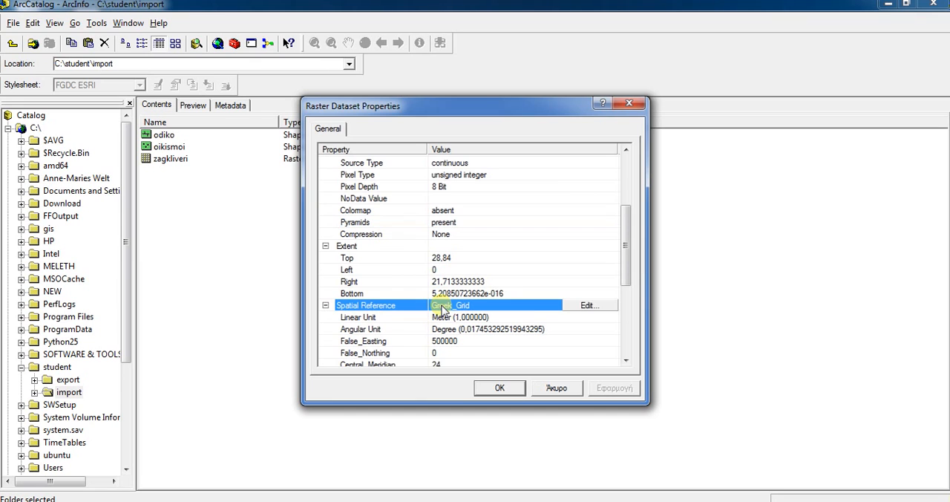
click(498, 387)
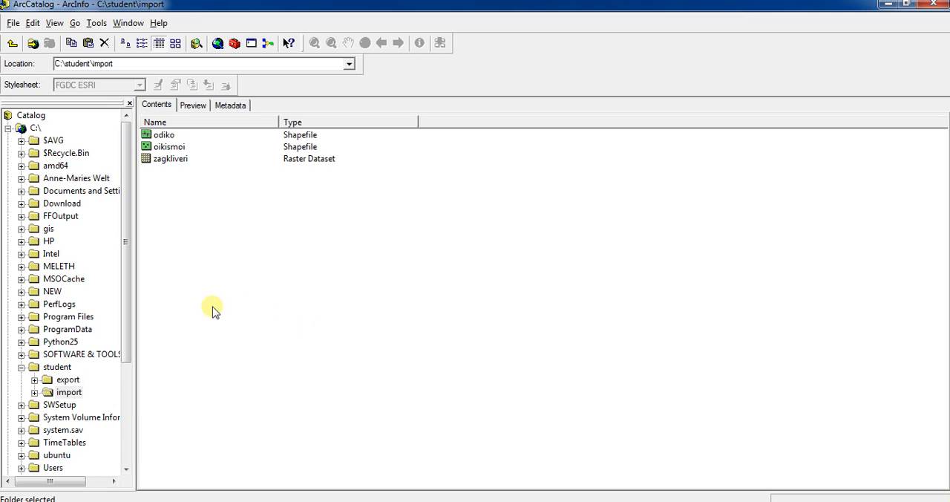